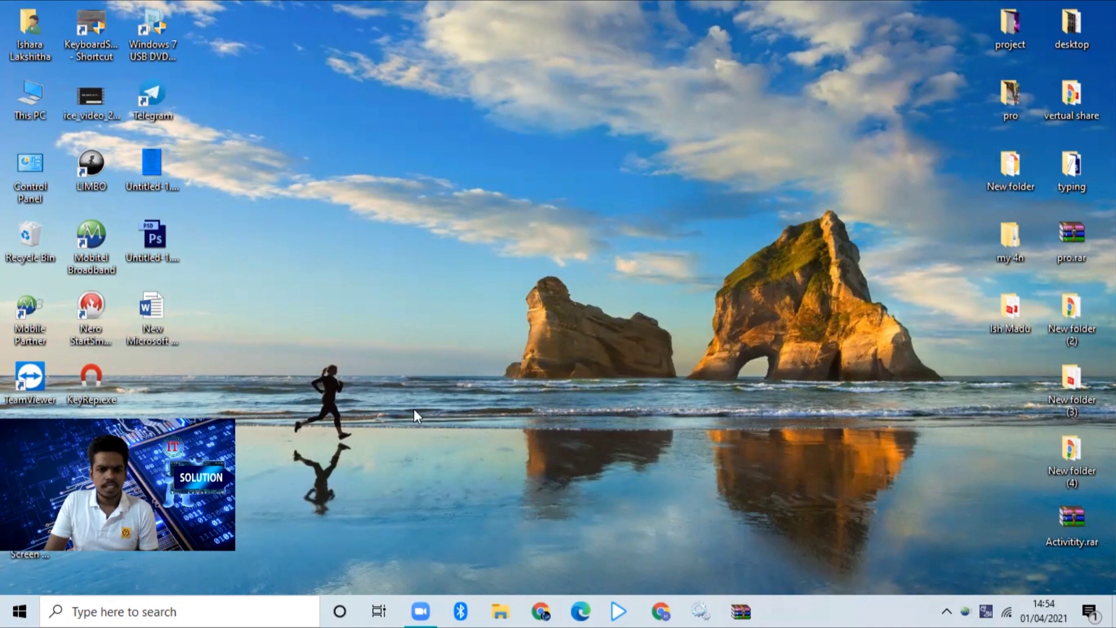
Briefly open and close the search panel and hidden tray icons, then open Action Center with Win+A.
click(97, 609)
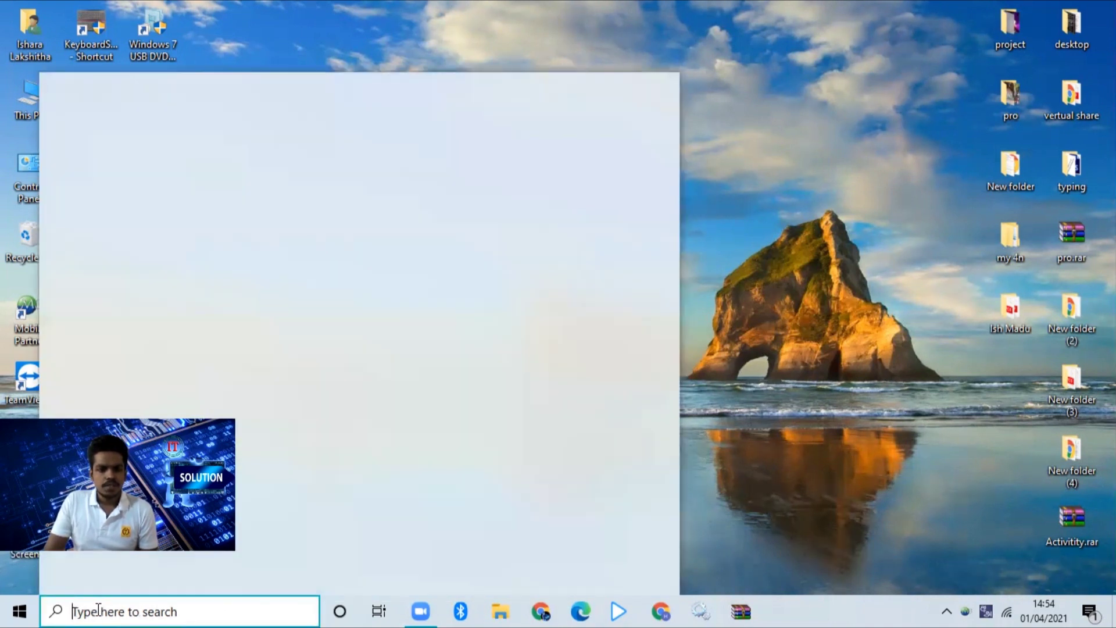
click(856, 512)
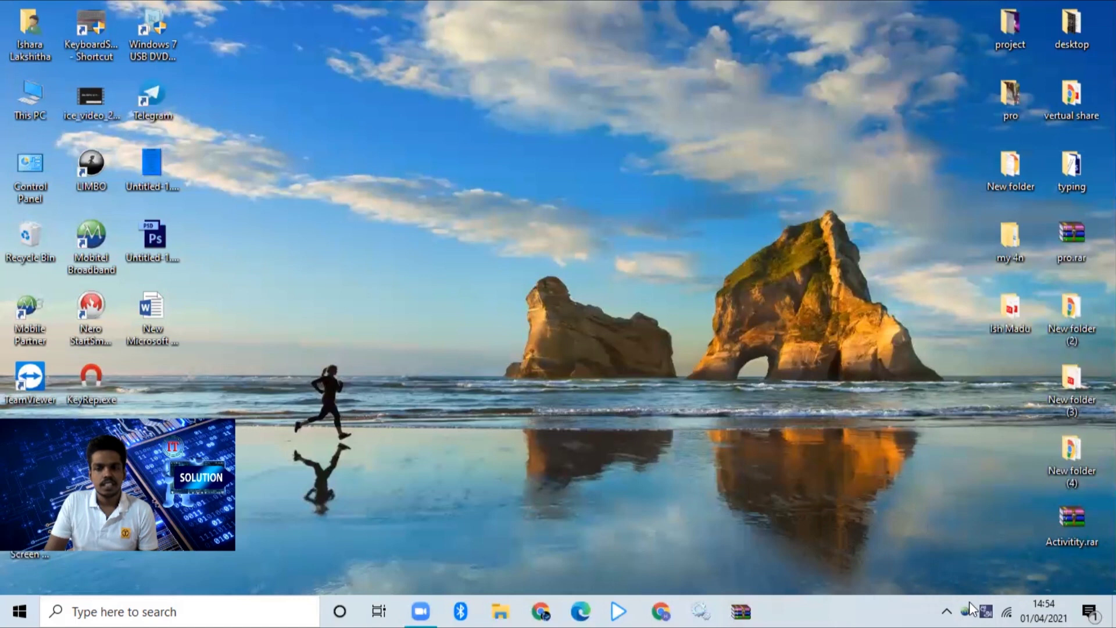
click(946, 605)
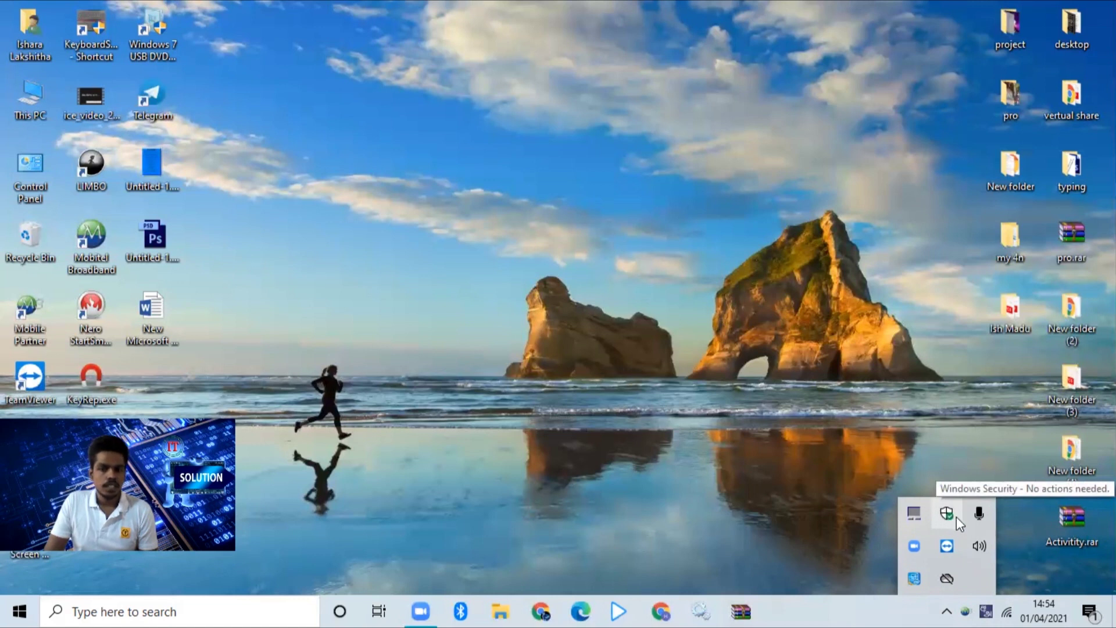
click(884, 413)
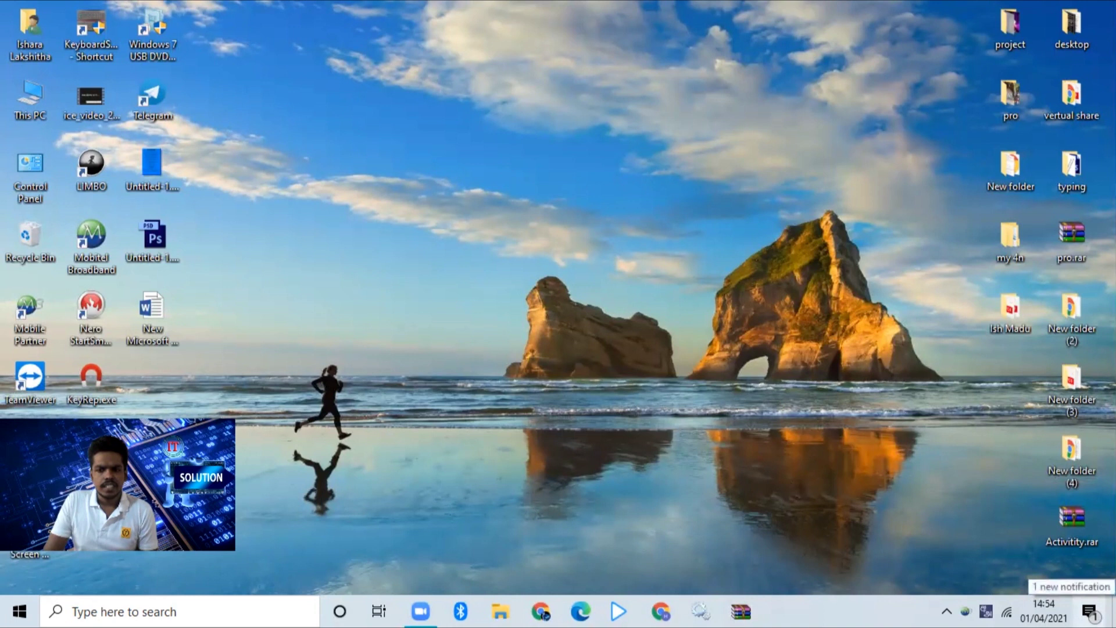
key(super+a)
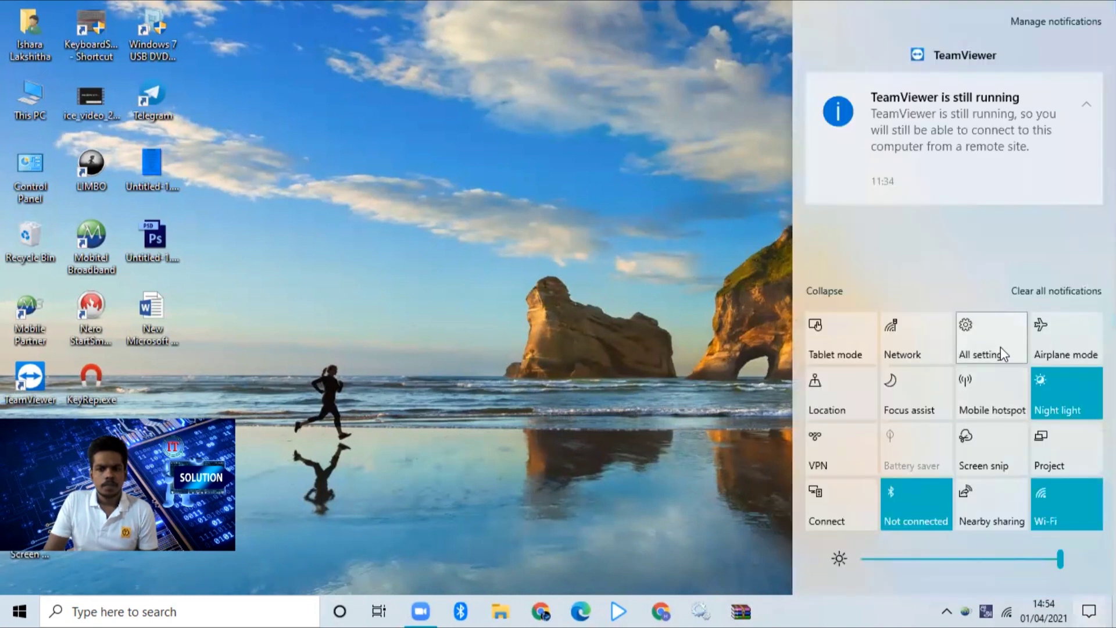
Go from Action Center's All settings through Update & Security to the Windows Security page.
click(1000, 346)
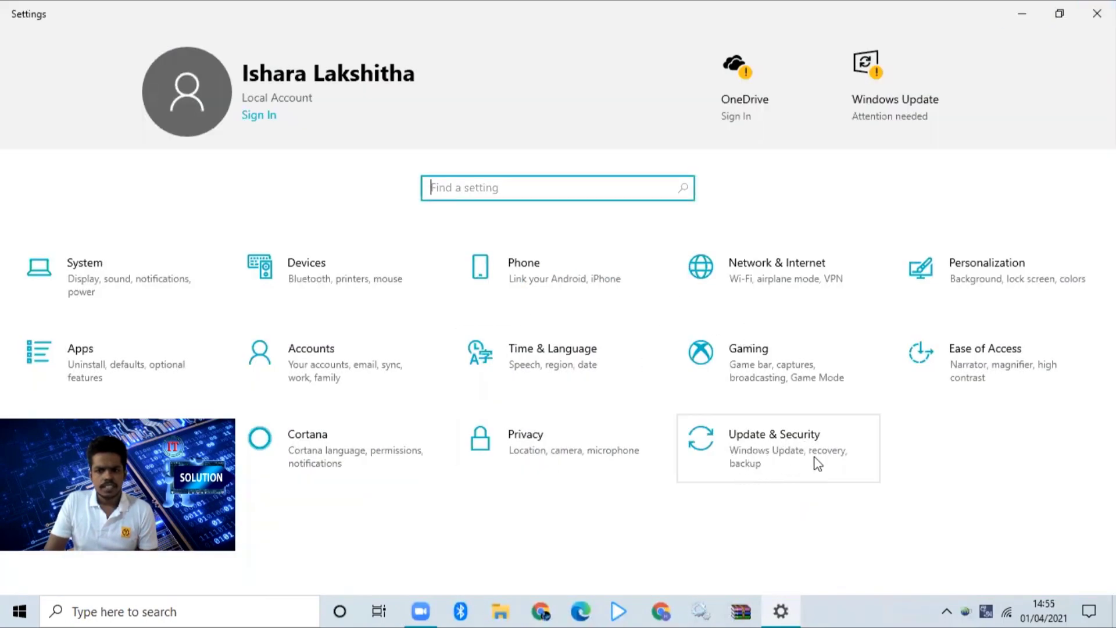
click(772, 456)
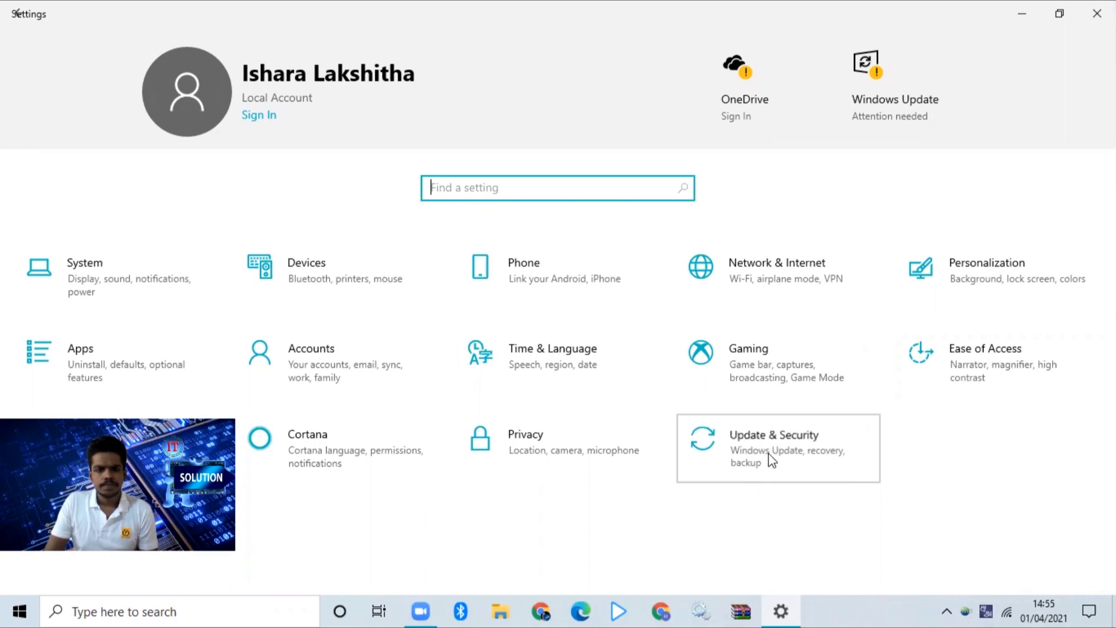
click(771, 459)
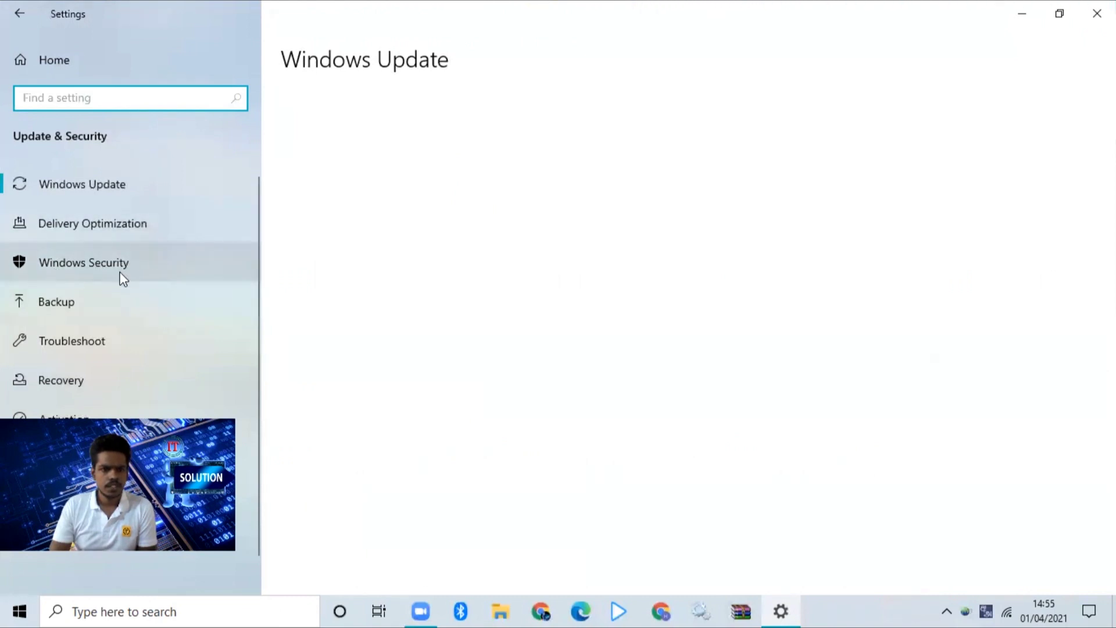
click(91, 263)
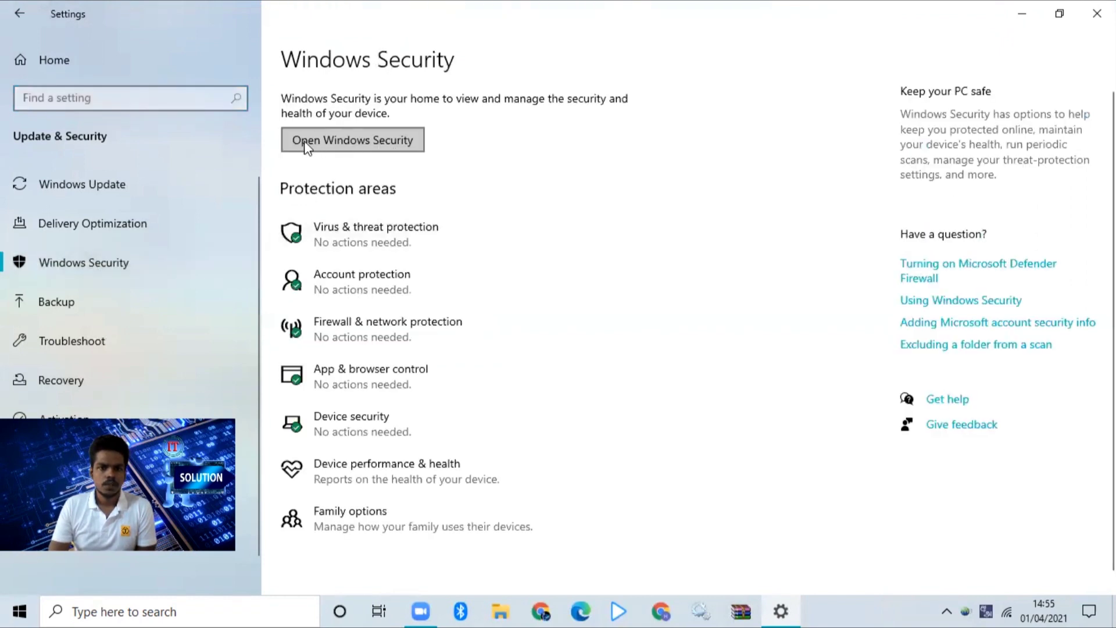
Launch Windows Security, collapse and re-expand the sidebar, and view Virus & threat protection.
click(358, 142)
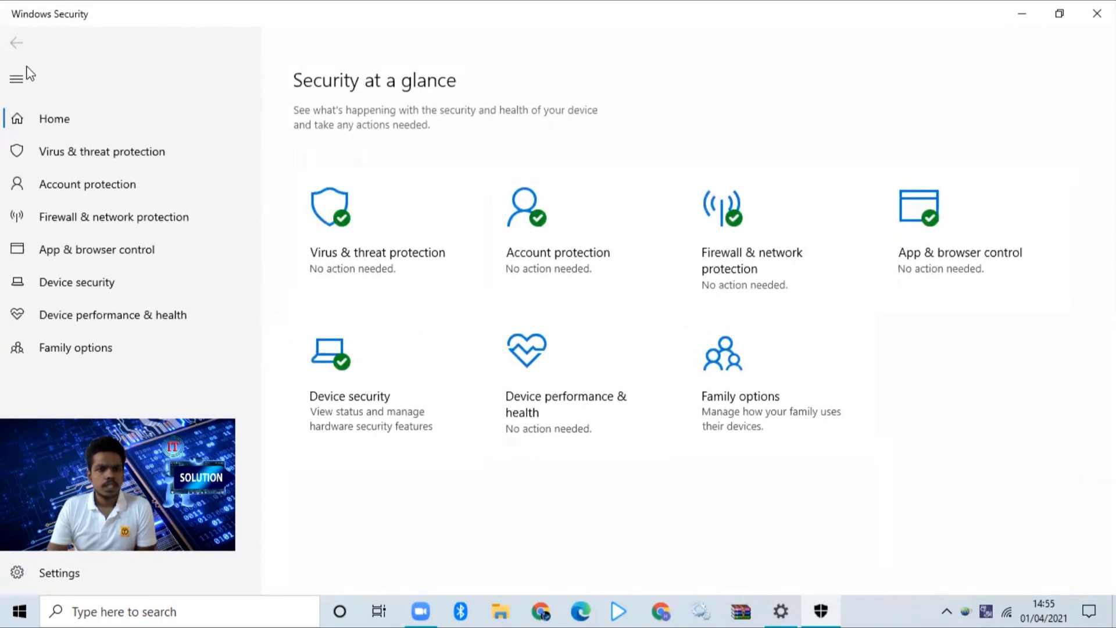
click(15, 87)
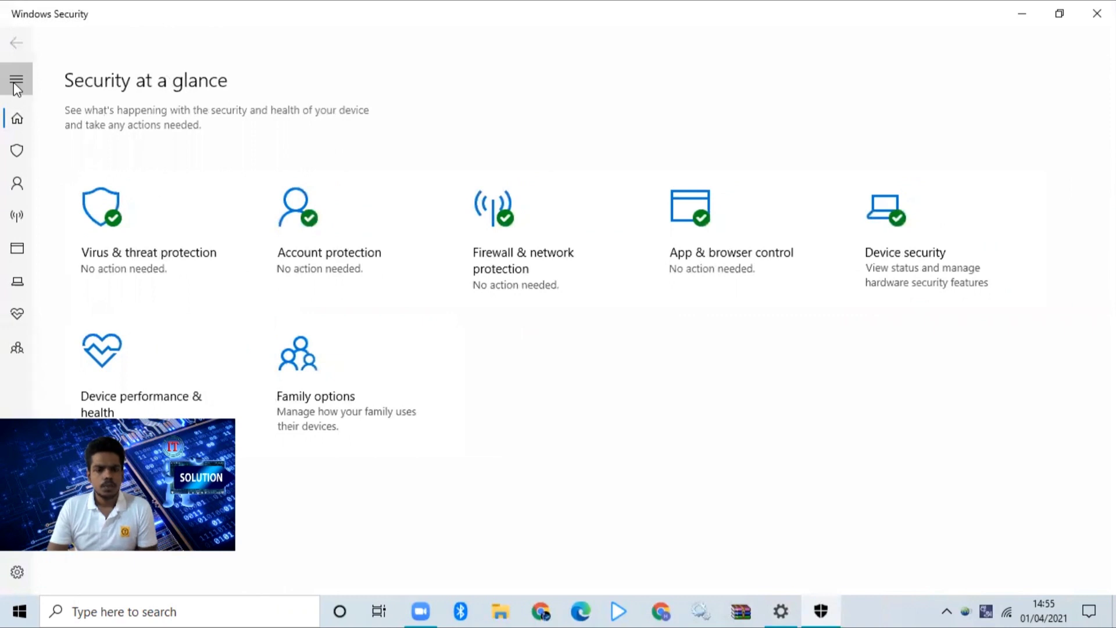
click(15, 87)
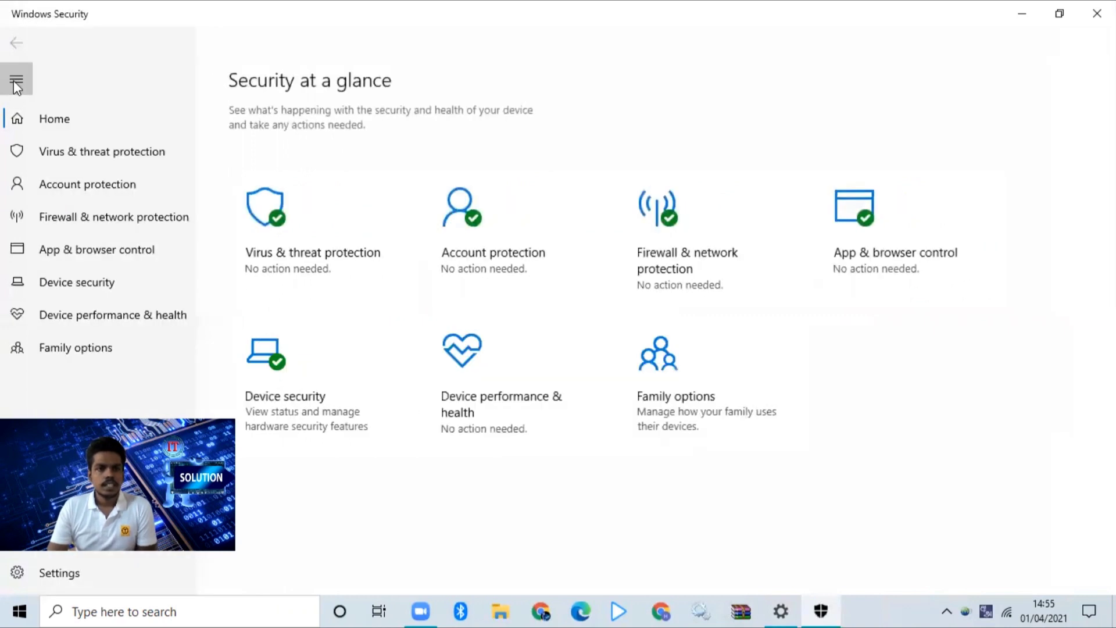
click(82, 158)
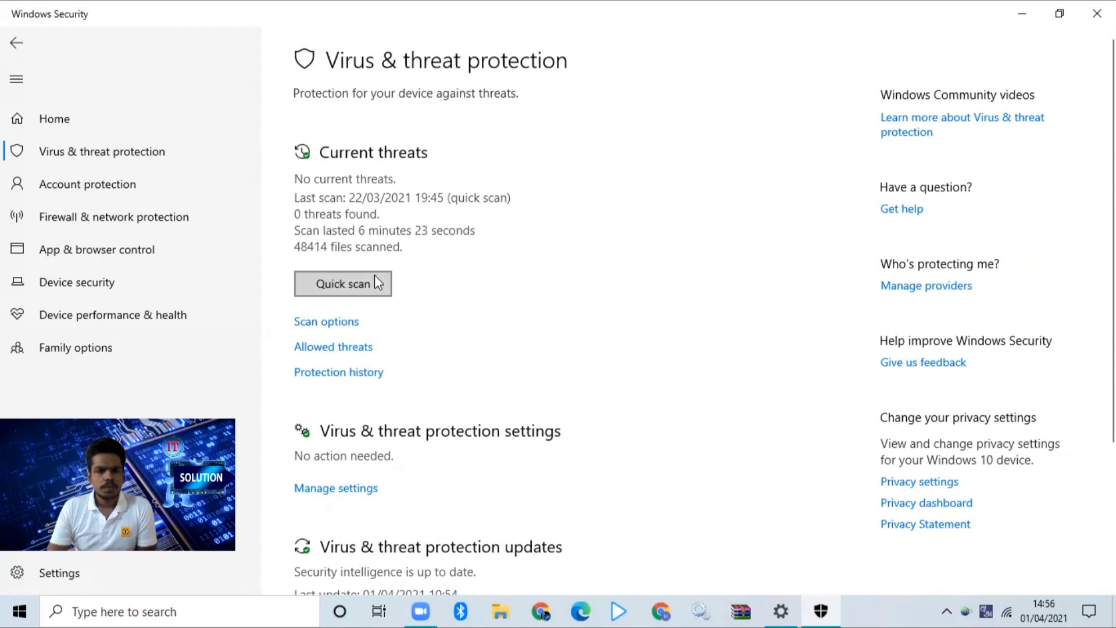
click(324, 328)
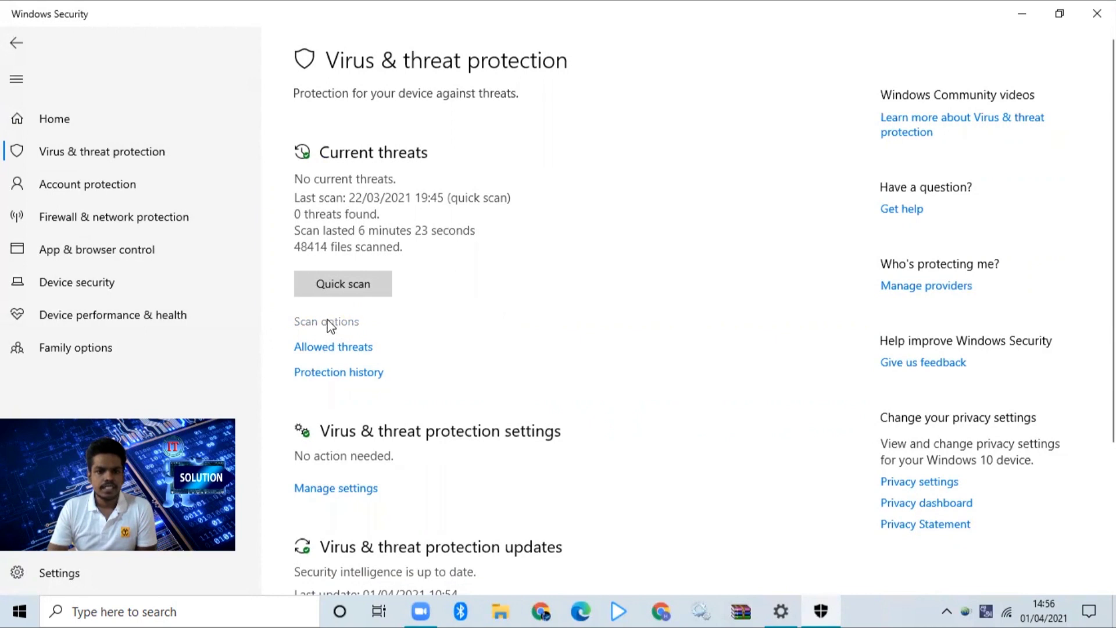
scroll(441, 157, down, 2)
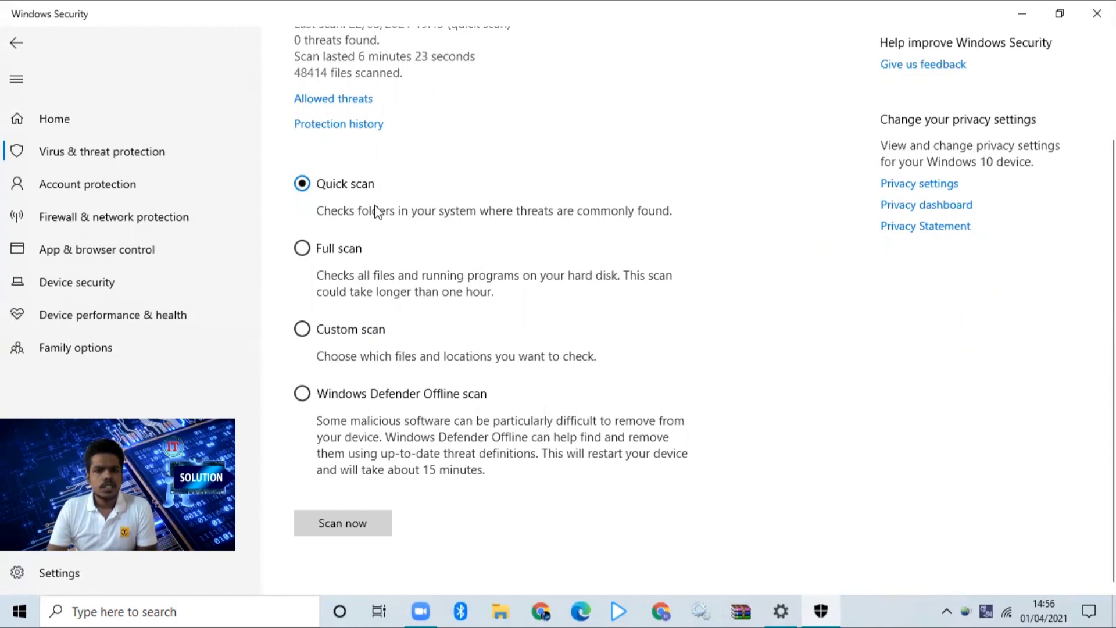
scroll(376, 214, up, 2)
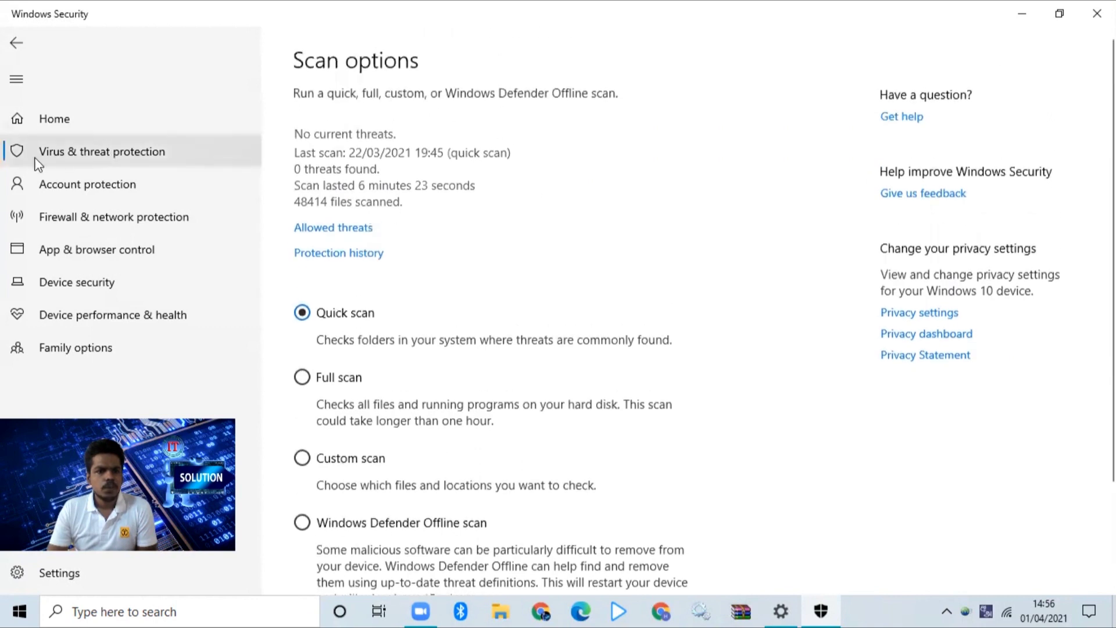
click(82, 153)
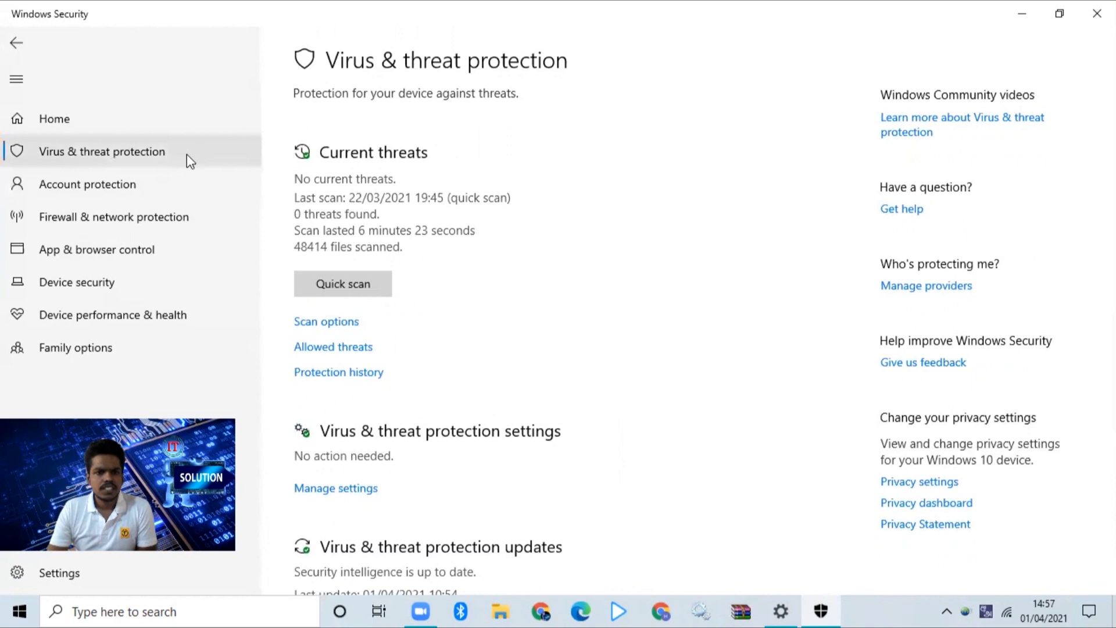
scroll(514, 284, down, 2)
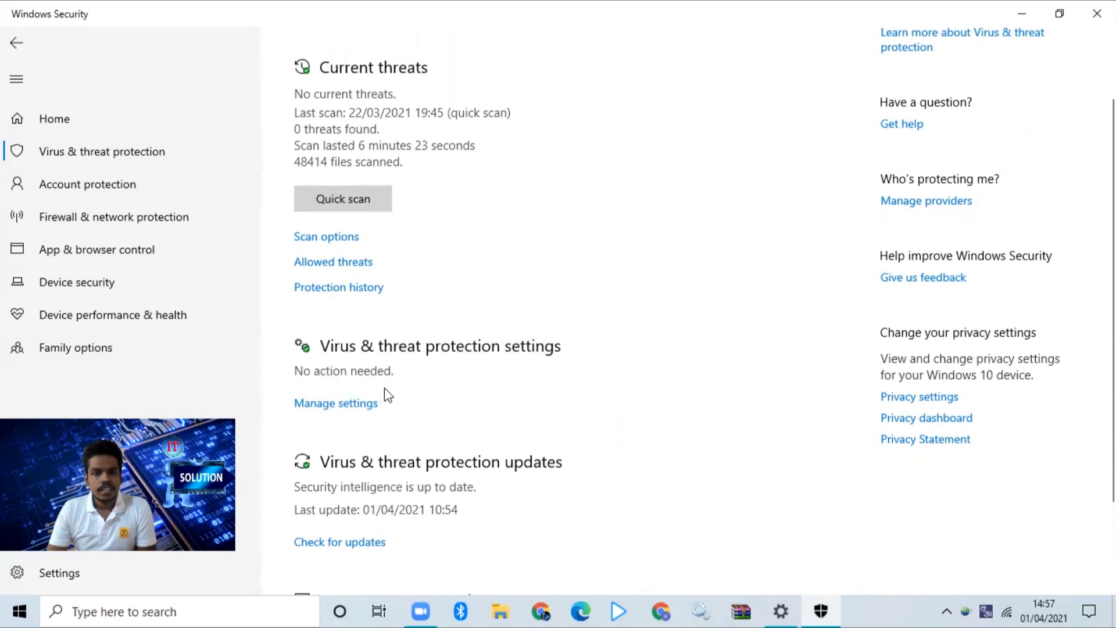
scroll(316, 381, down, 2)
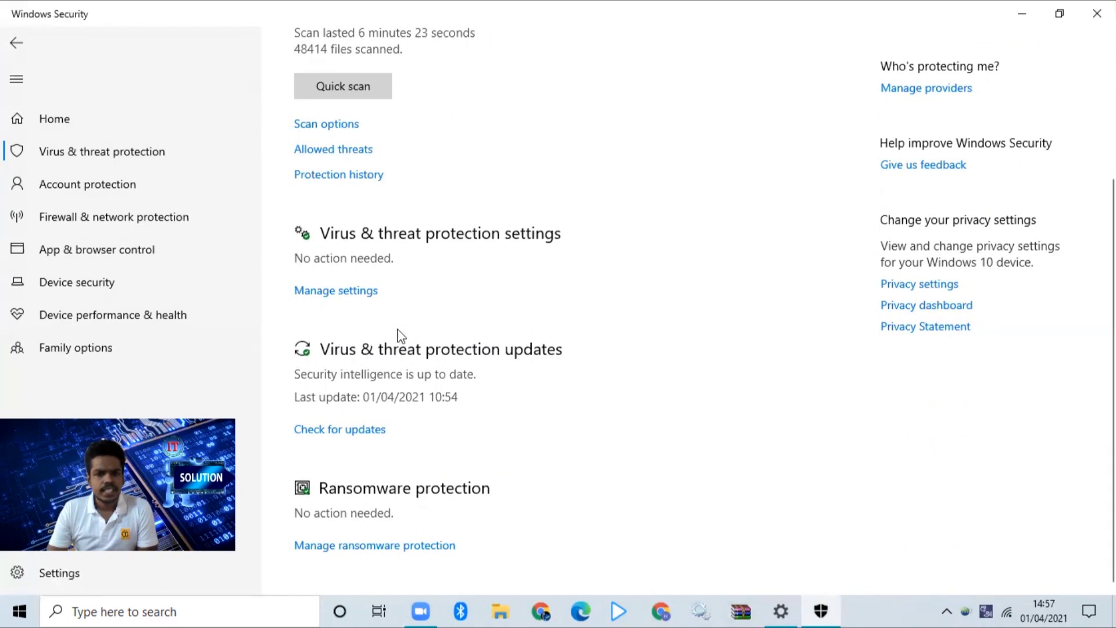
click(341, 429)
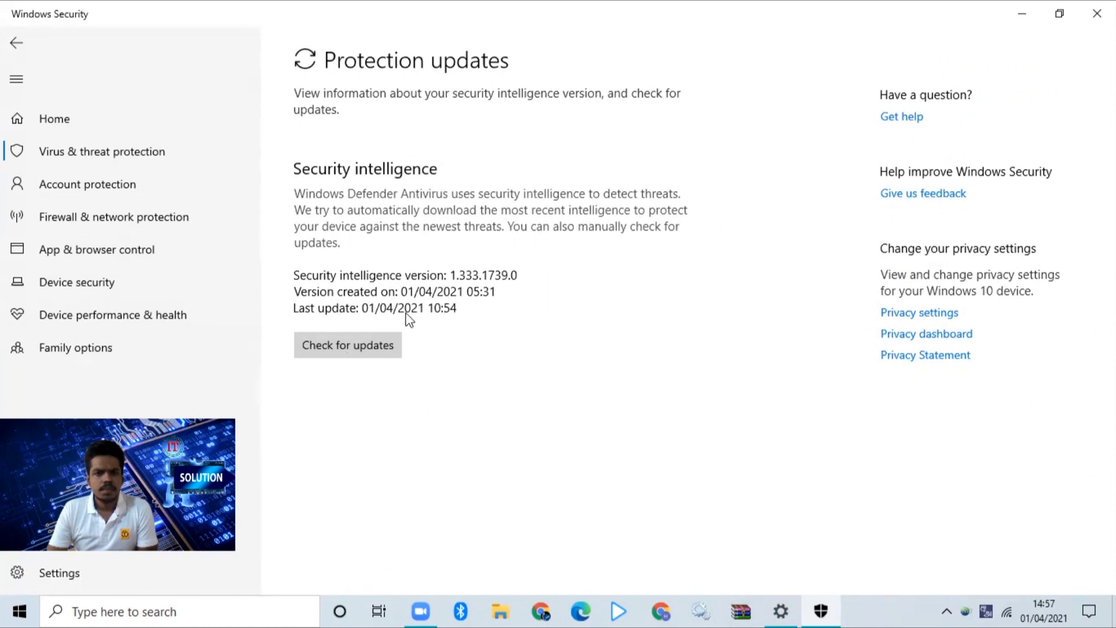
click(55, 163)
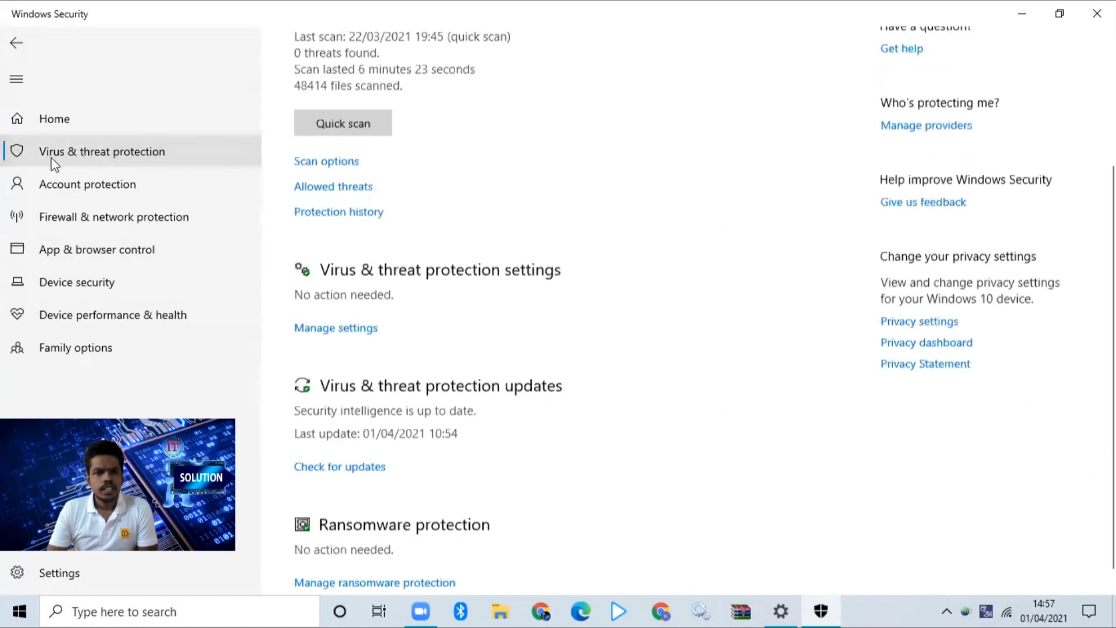
scroll(447, 295, up, 5)
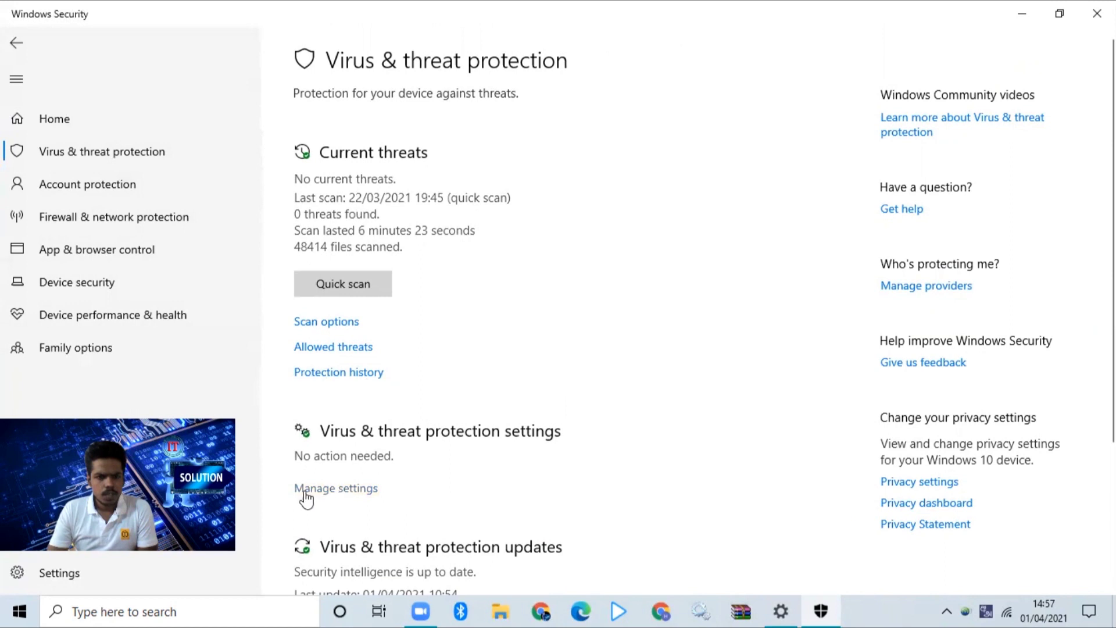
Switch Real-time protection off in the Virus & threat protection settings.
click(342, 490)
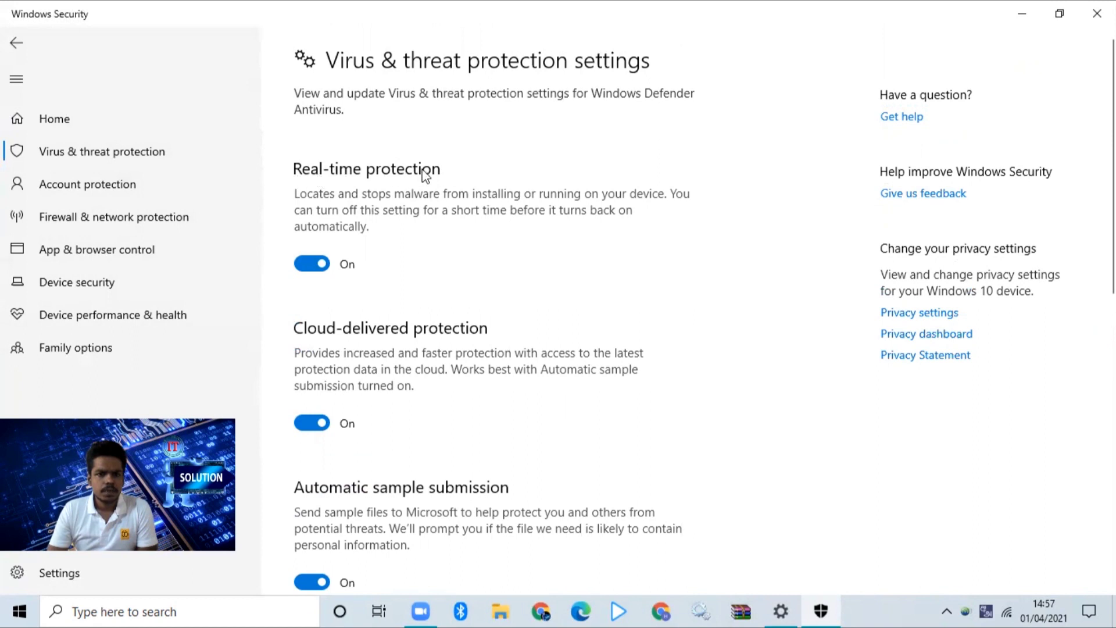
click(316, 267)
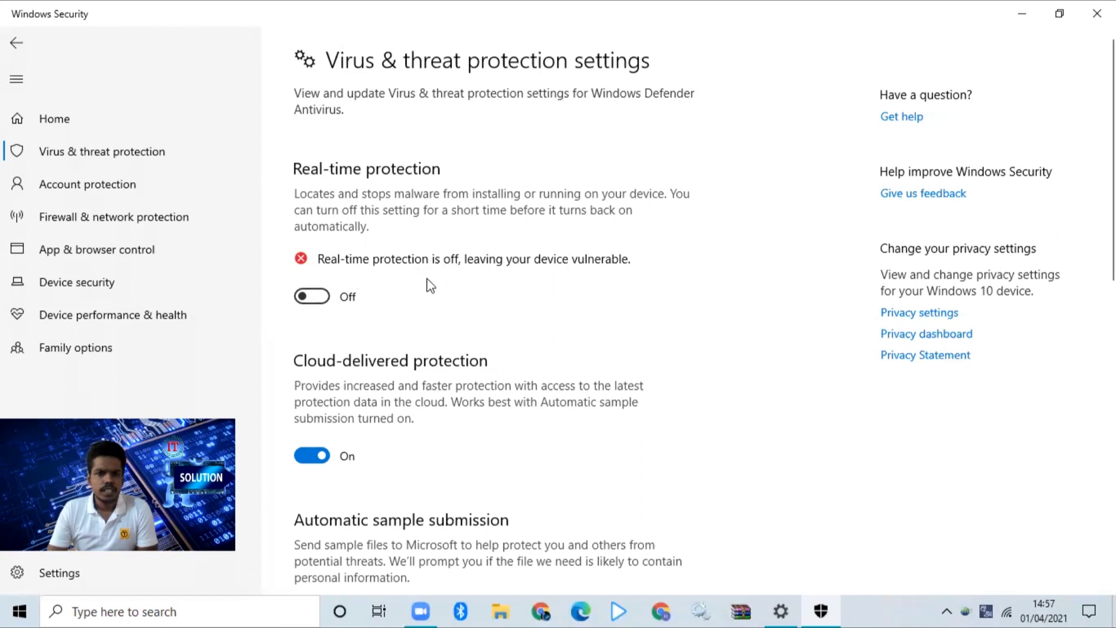
click(946, 601)
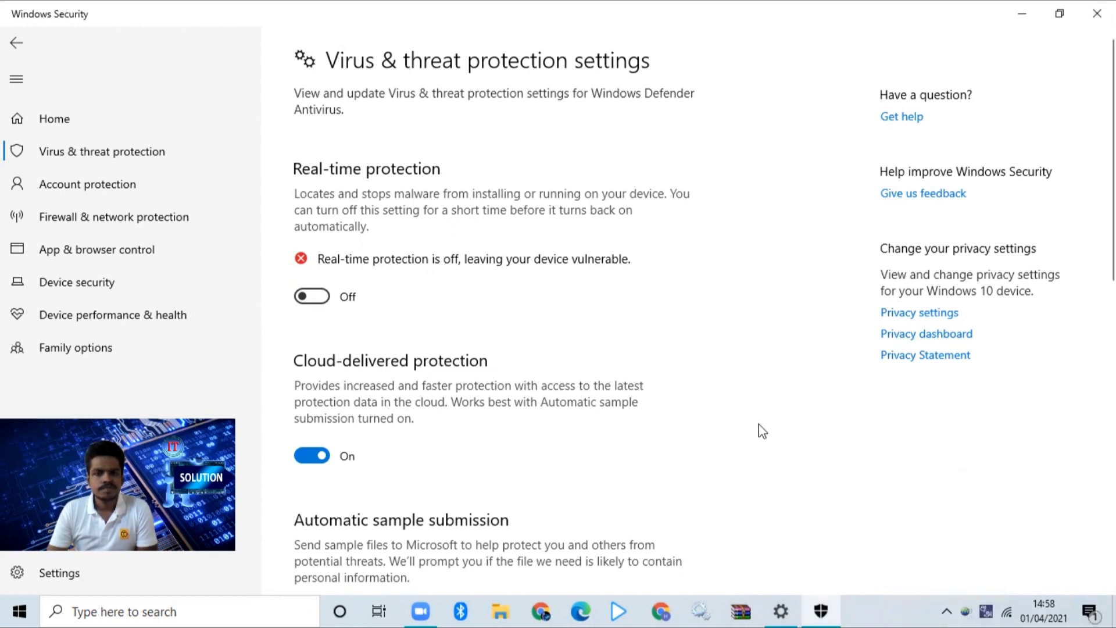
Turn Real-time protection back on and scroll through the remaining protection settings.
click(317, 300)
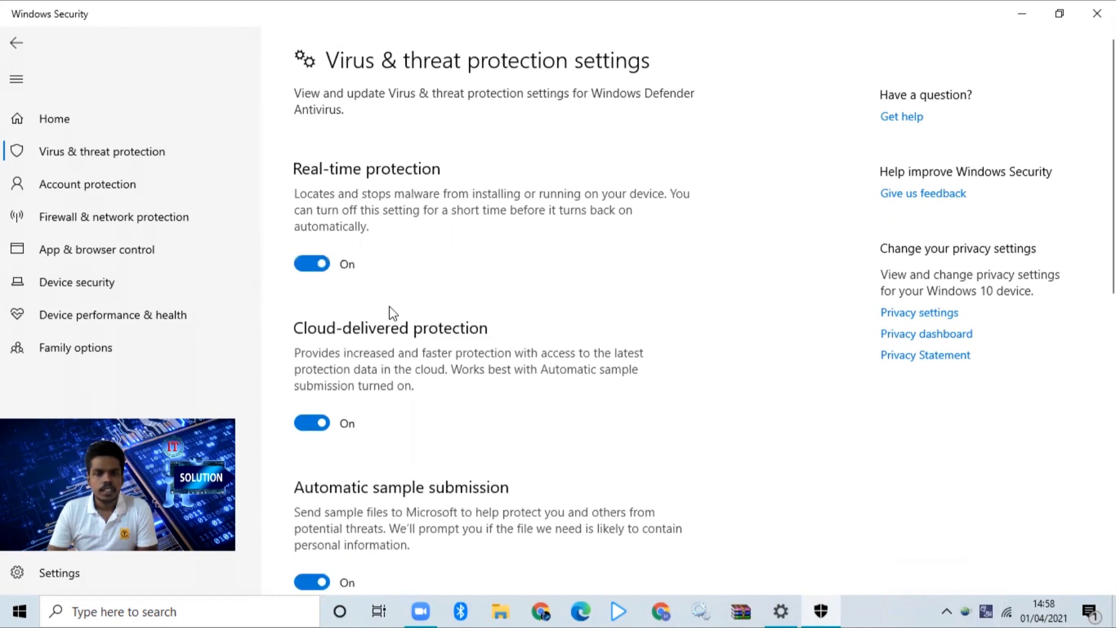
scroll(378, 297, down, 3)
scroll(319, 320, down, 3)
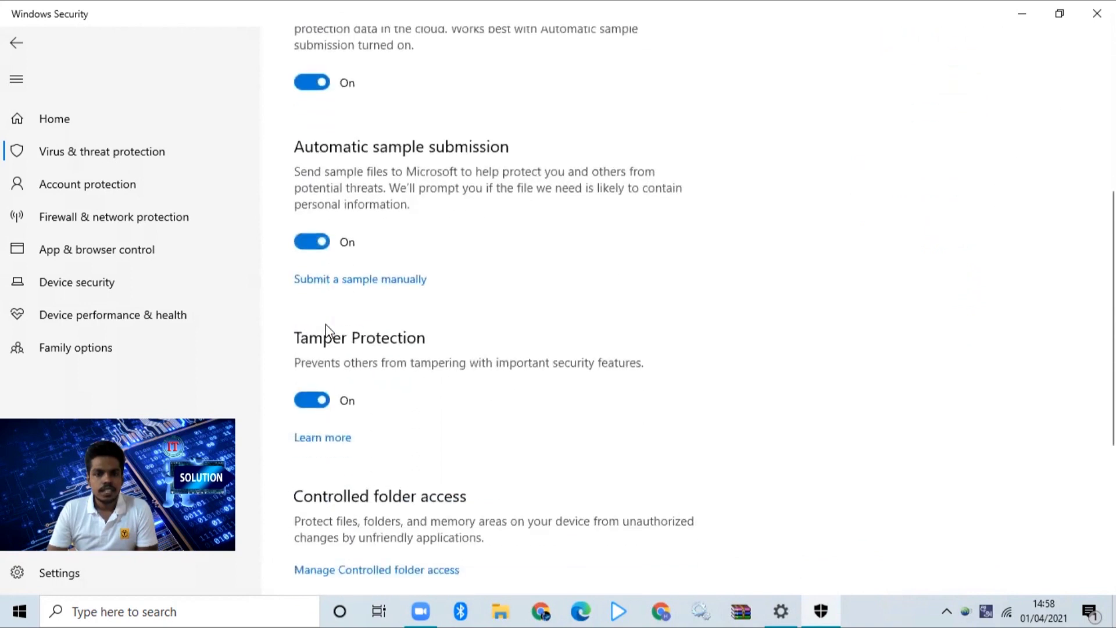
scroll(331, 388, down, 4)
scroll(332, 389, up, 2)
scroll(330, 388, up, 3)
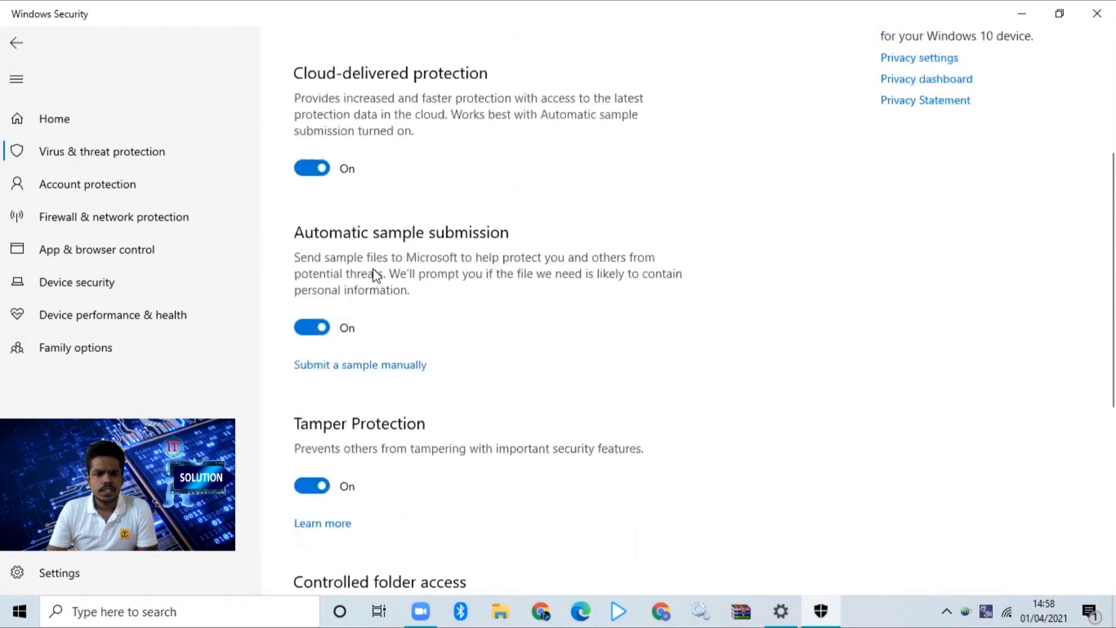
scroll(374, 275, up, 2)
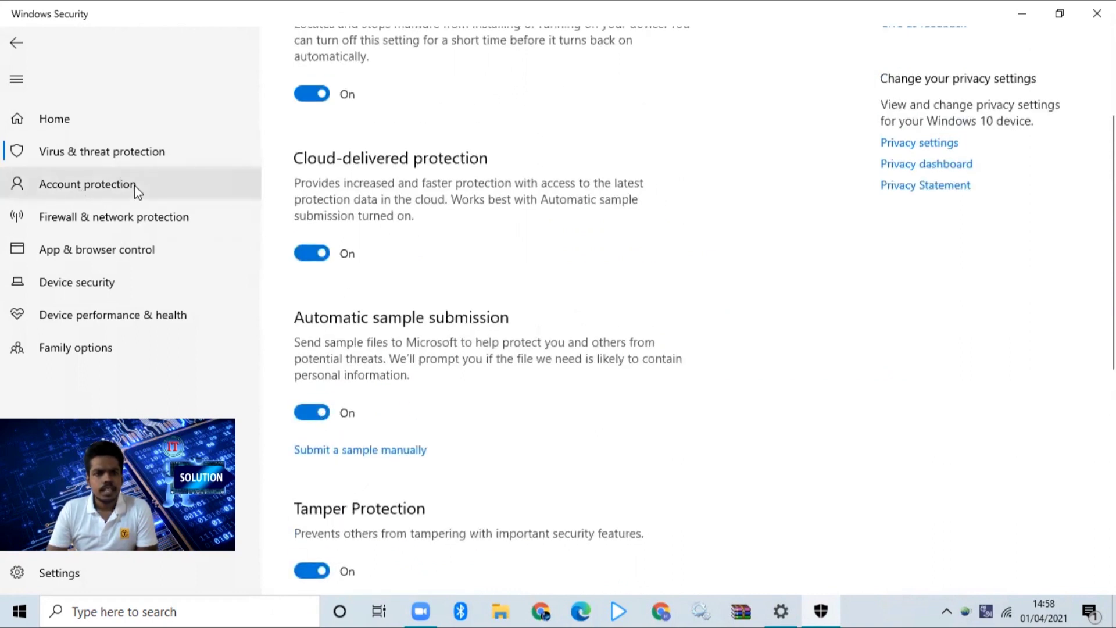
View the Account protection page, then the Firewall & network protection page.
click(100, 182)
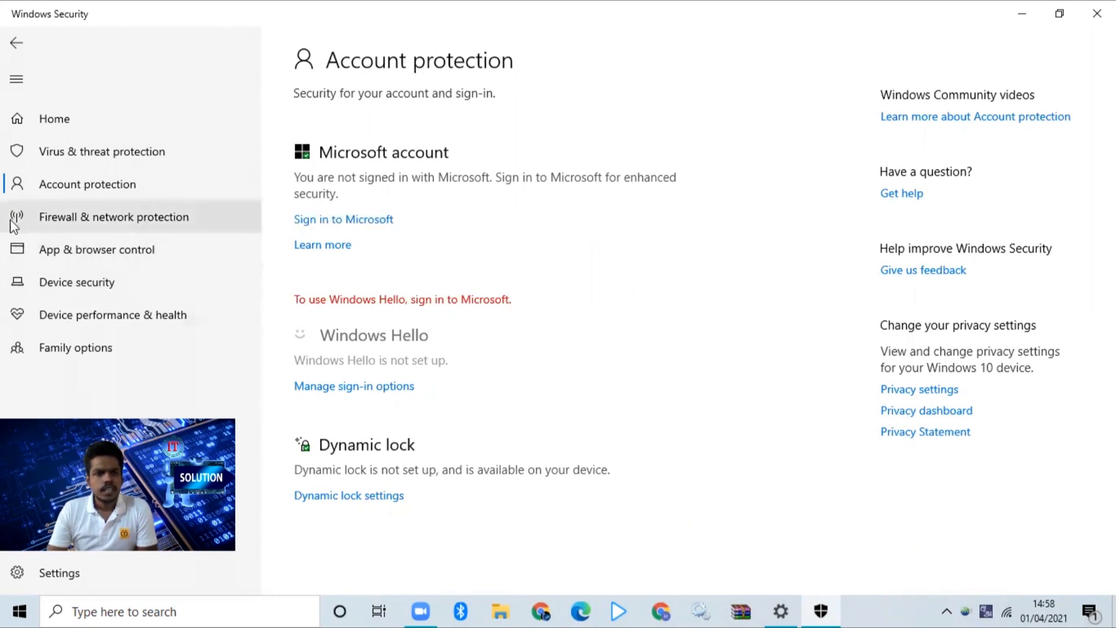
click(107, 210)
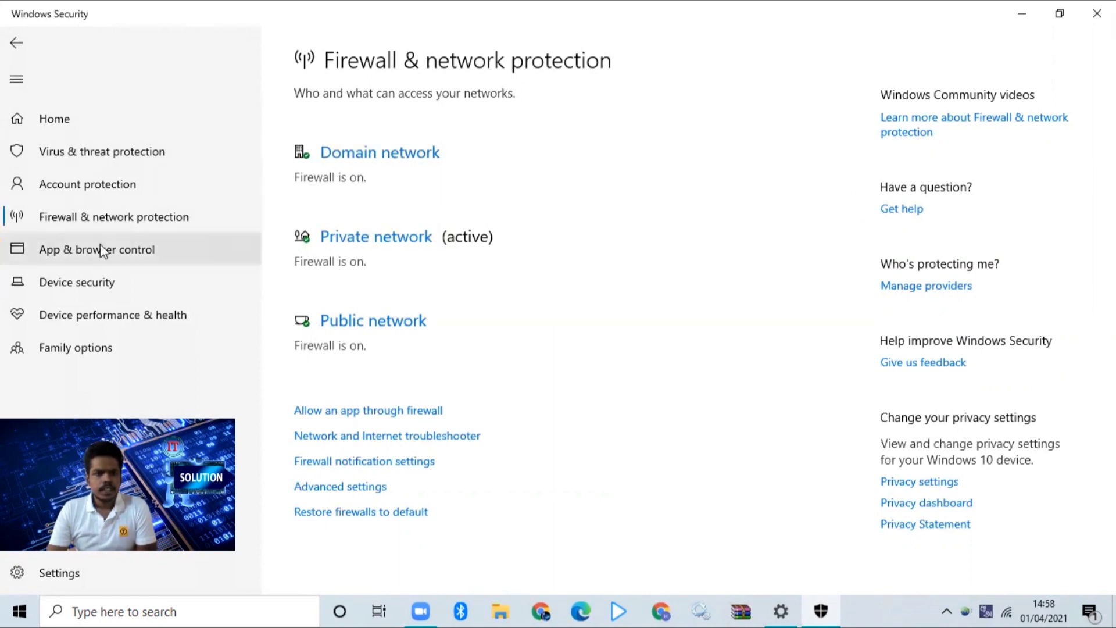
Look through App & browser control, then move on to the Device security page.
click(70, 254)
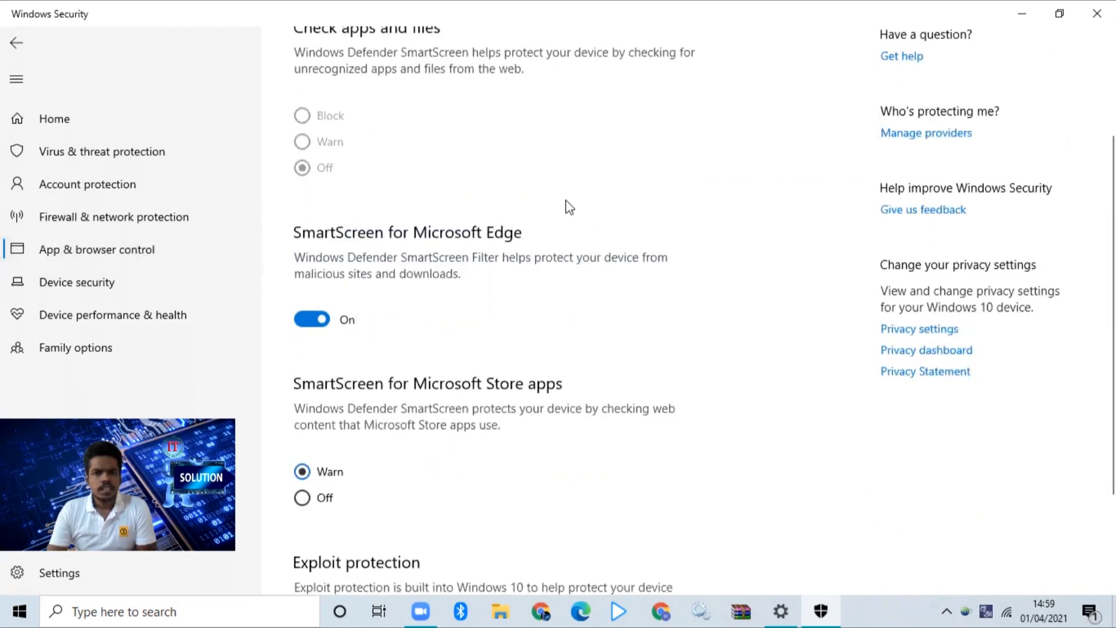
scroll(565, 220, down, 3)
scroll(538, 265, up, 5)
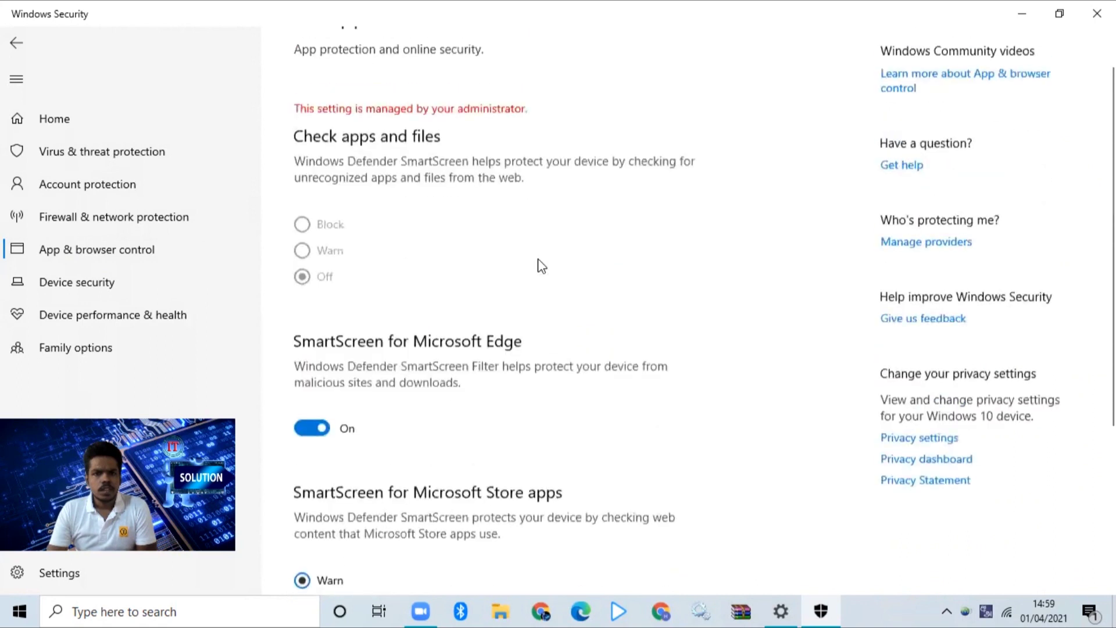
click(88, 287)
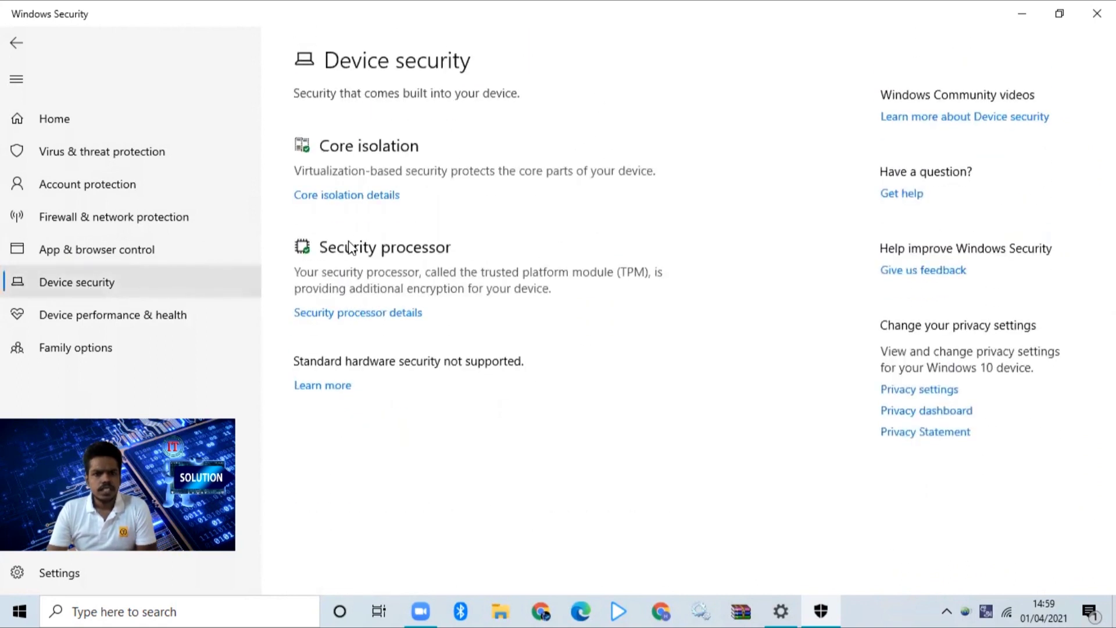